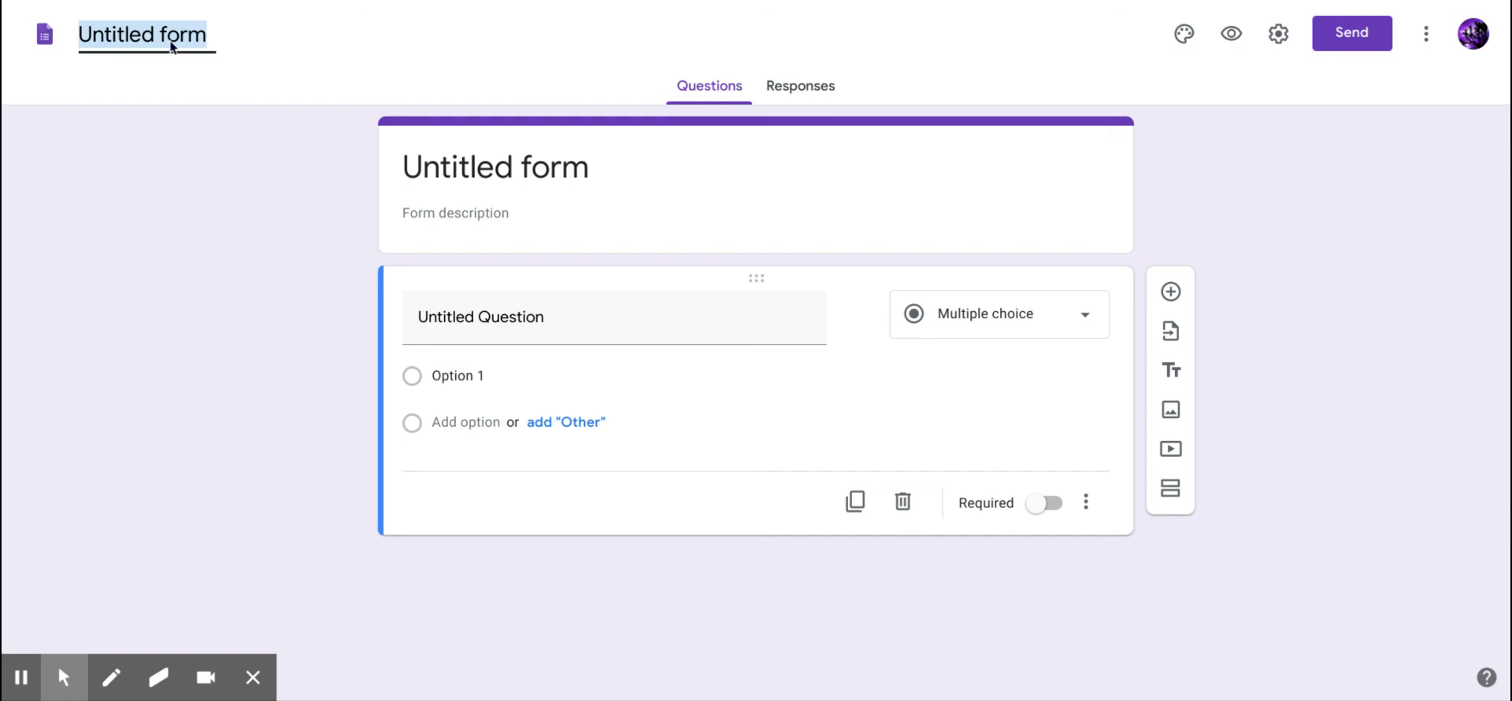
Enter 'History Quiz' as the form title and click away to save it.
{"action": "type", "text": "History Quiz"}
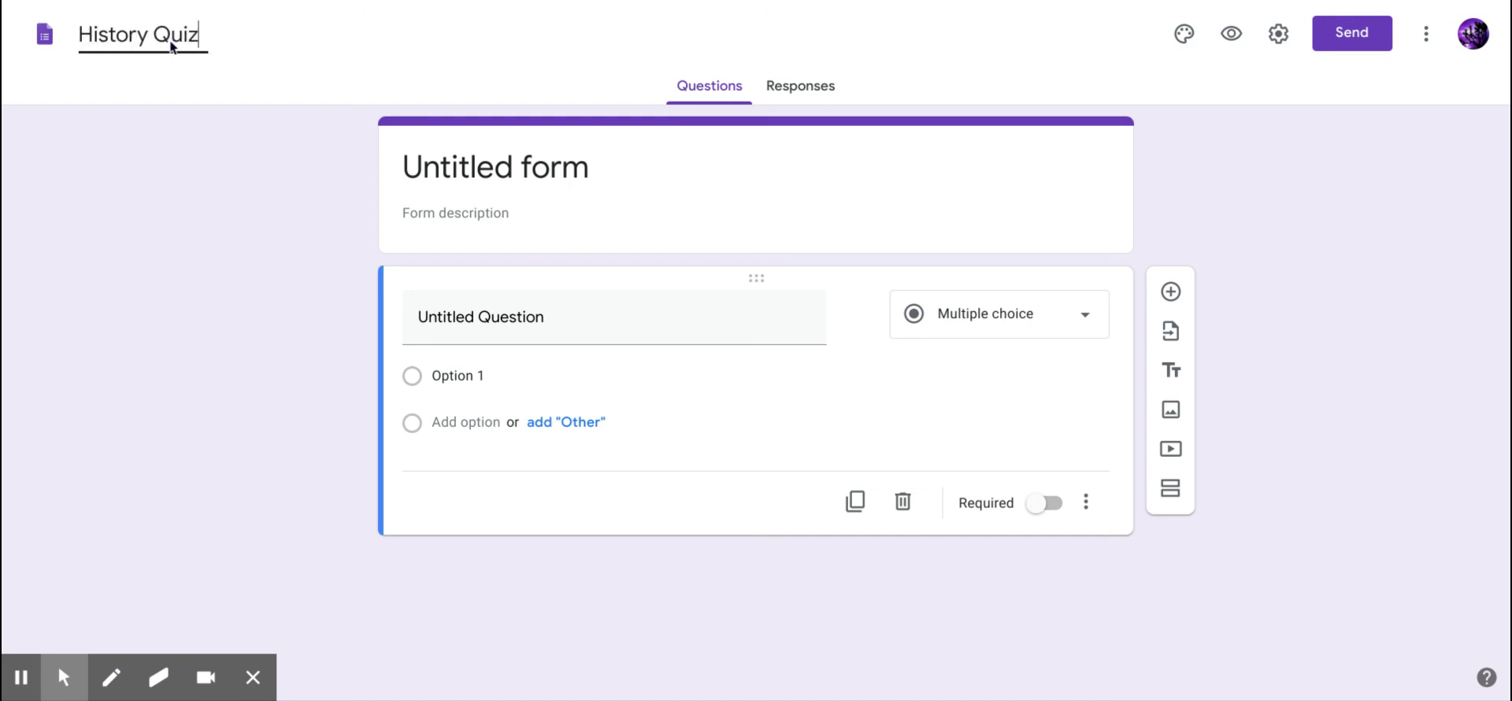
{"action": "left_click", "coordinate": [254, 296]}
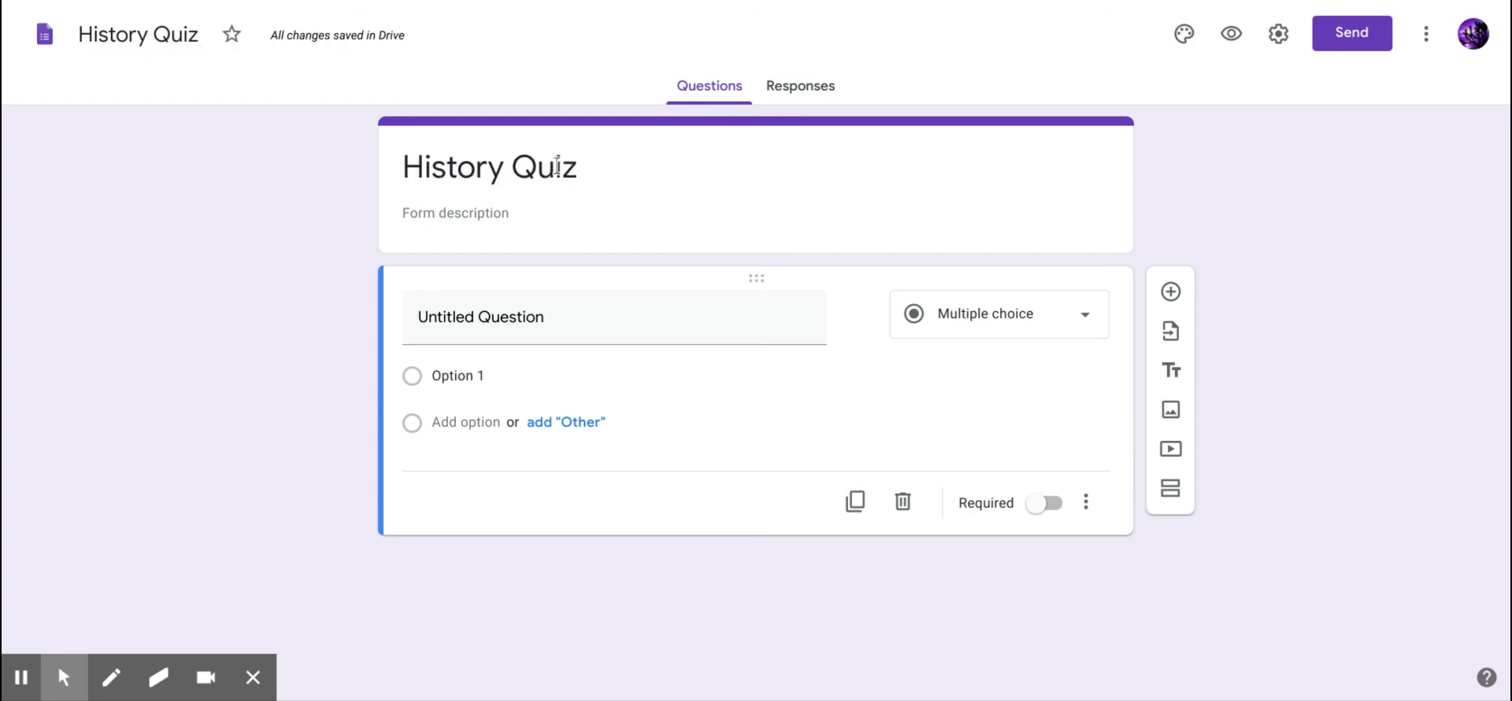
Switch on 'Make this a quiz' in Settings and review the default quiz options.
{"action": "left_click", "coordinate": [1278, 35]}
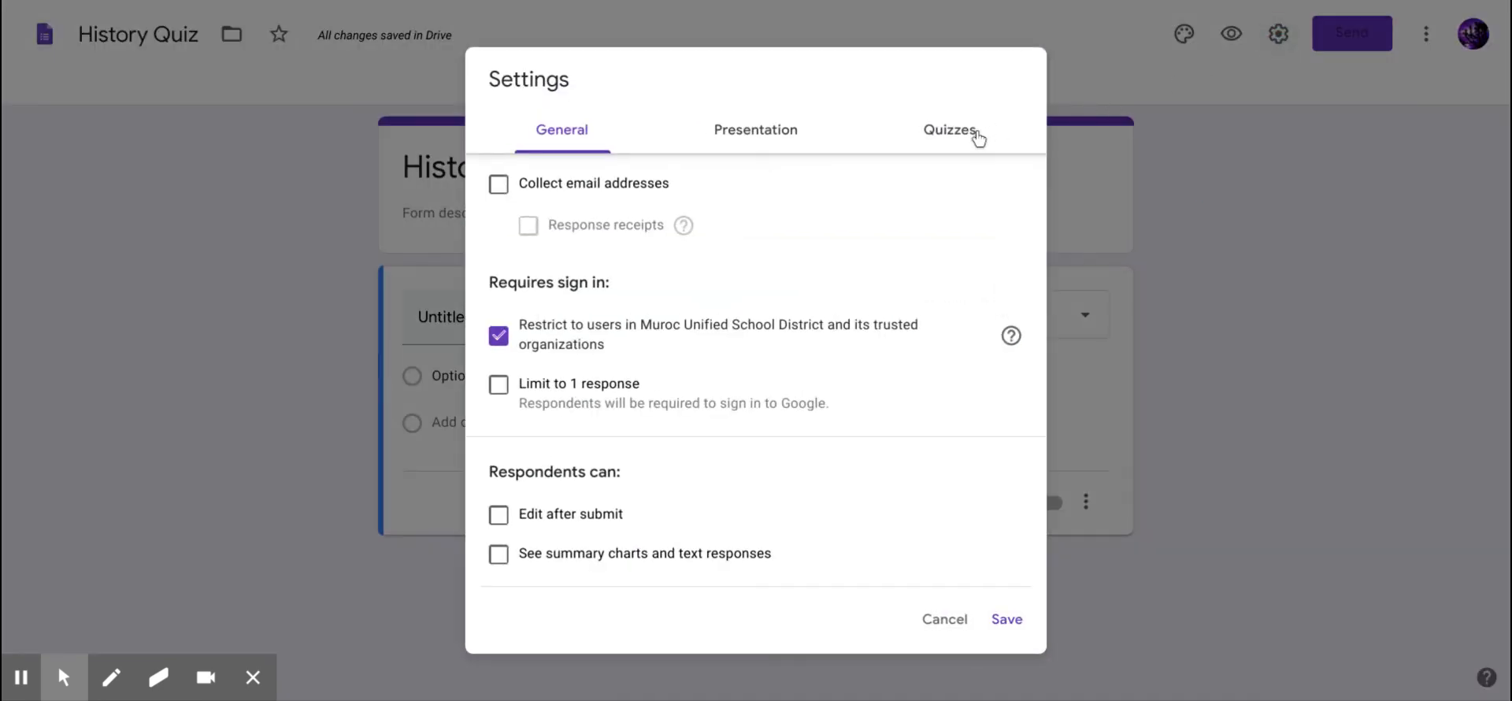
{"action": "left_click", "coordinate": [984, 133]}
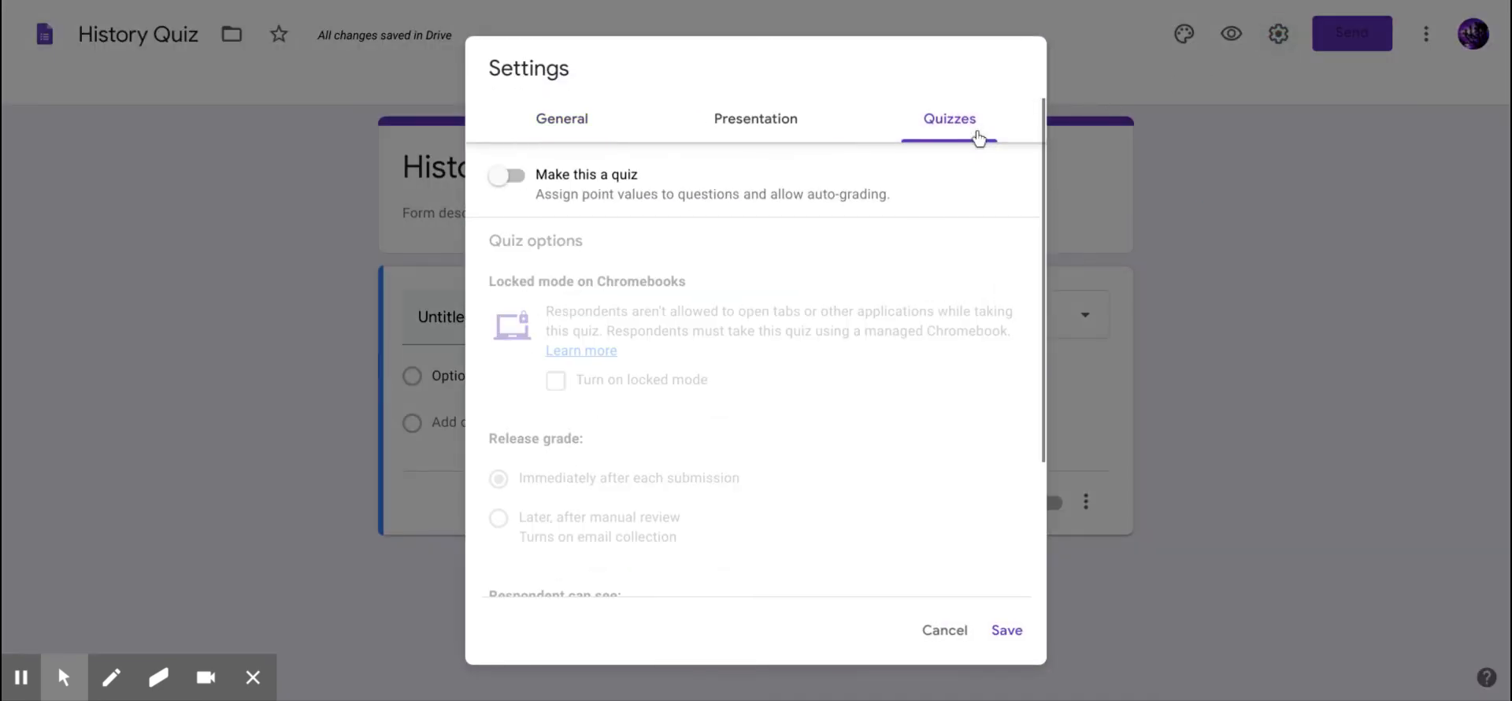
{"action": "left_click", "coordinate": [514, 177]}
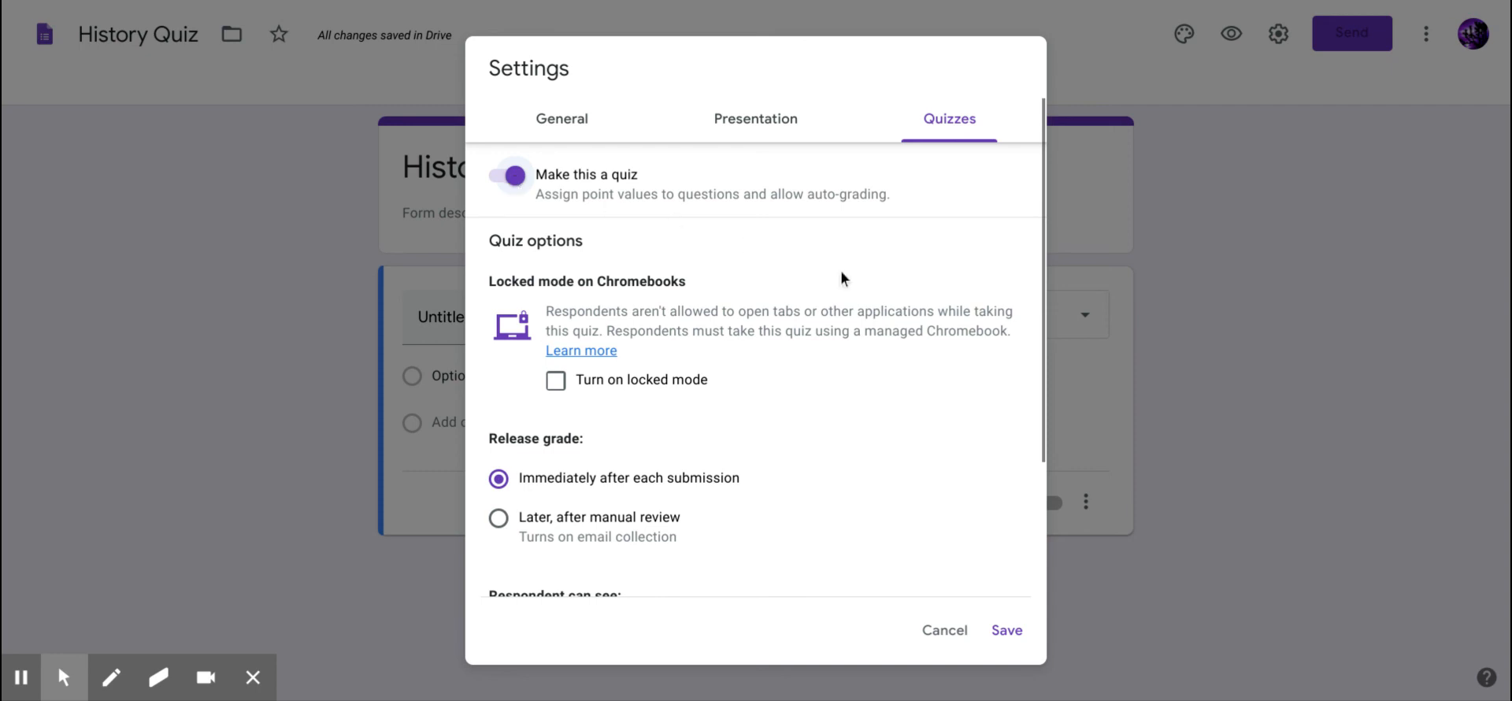
{"action": "scroll", "coordinate": [813, 272], "scroll_direction": "down", "scroll_amount": 1}
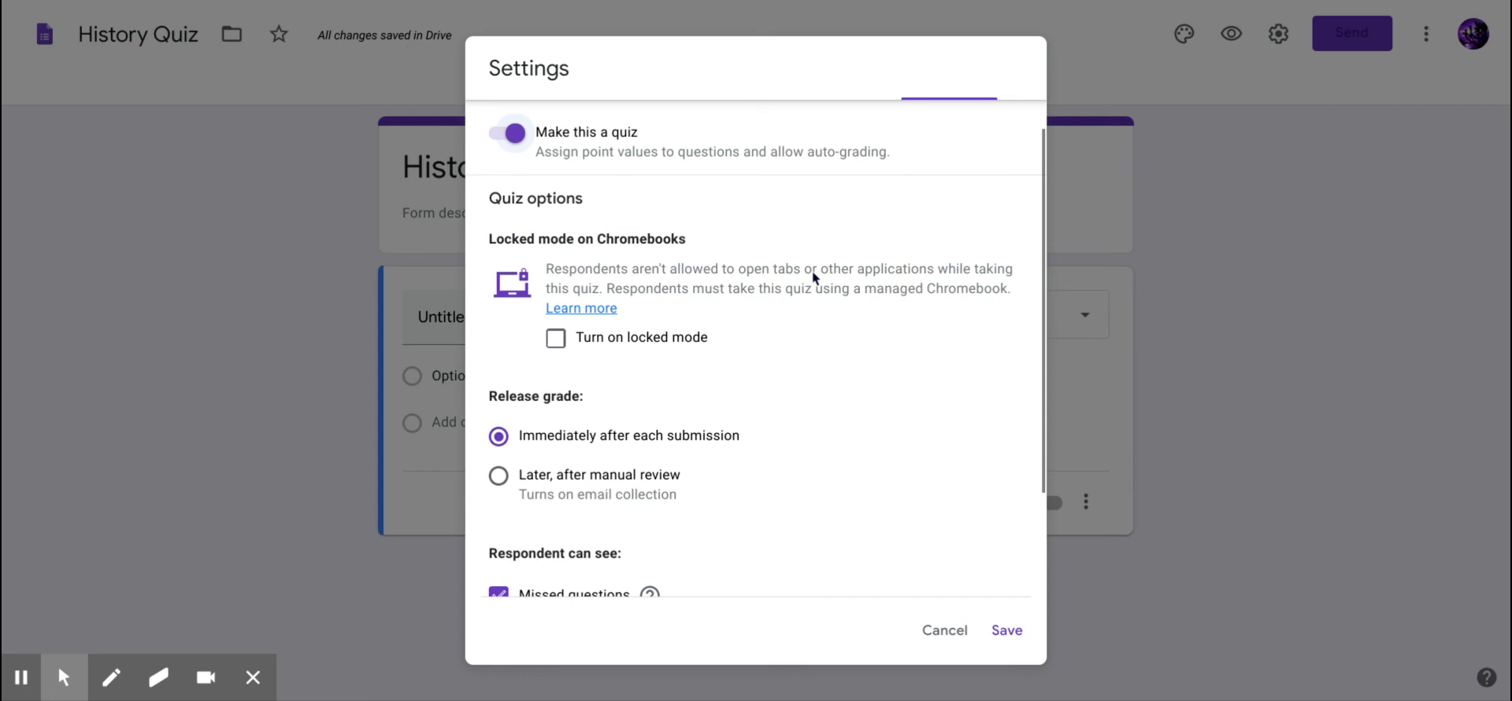
{"action": "scroll", "coordinate": [813, 275], "scroll_direction": "down", "scroll_amount": 2}
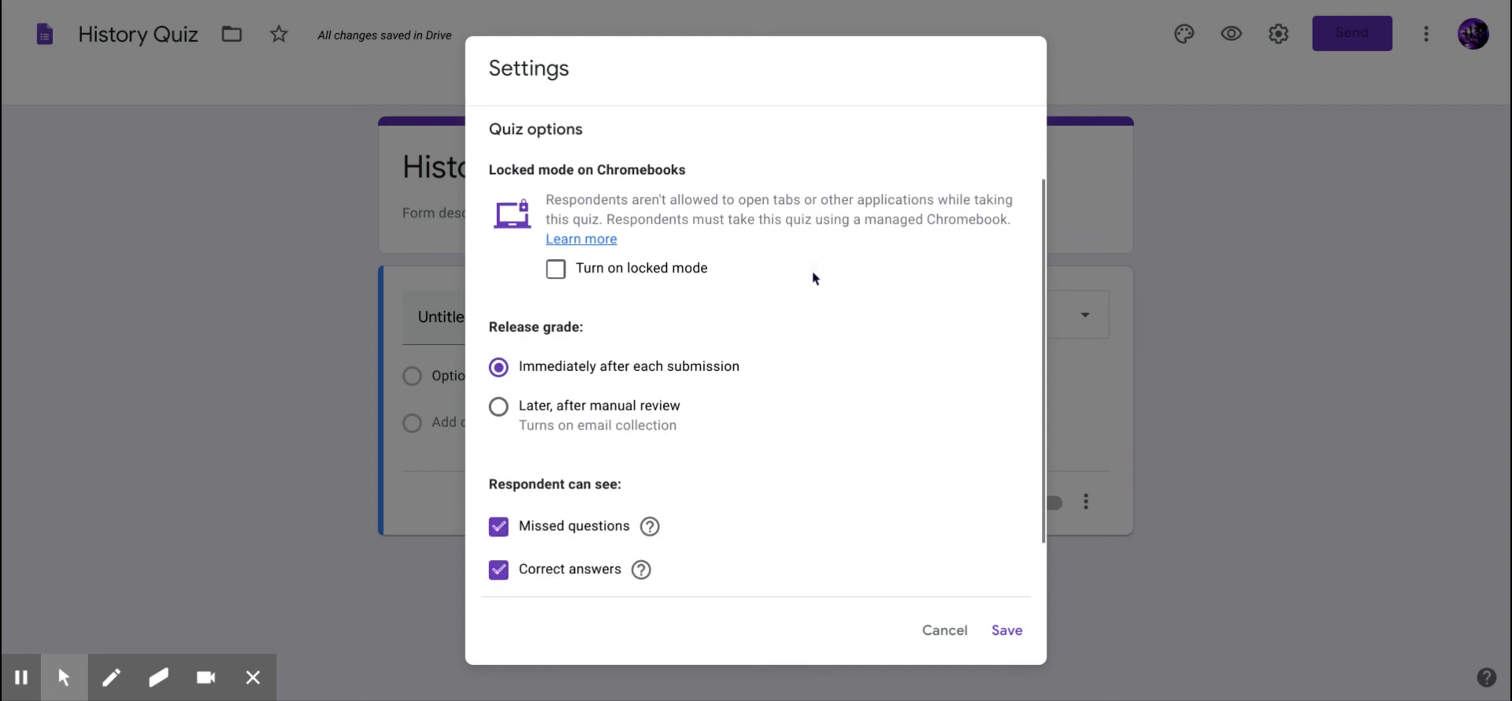
{"action": "scroll", "coordinate": [813, 277], "scroll_direction": "up", "scroll_amount": 1}
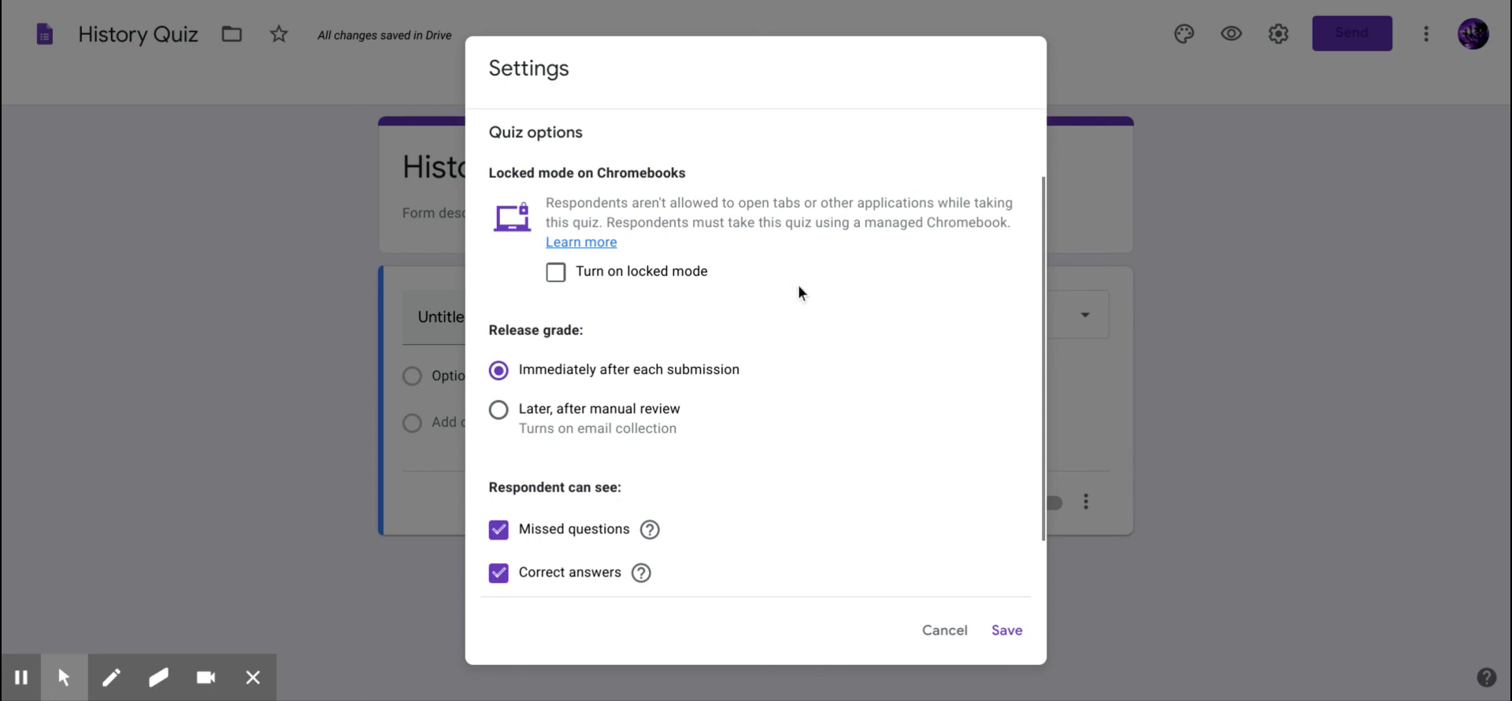
Set Release grade to 'Later, after manual review'.
{"action": "scroll", "coordinate": [805, 327], "scroll_direction": "down", "scroll_amount": 2}
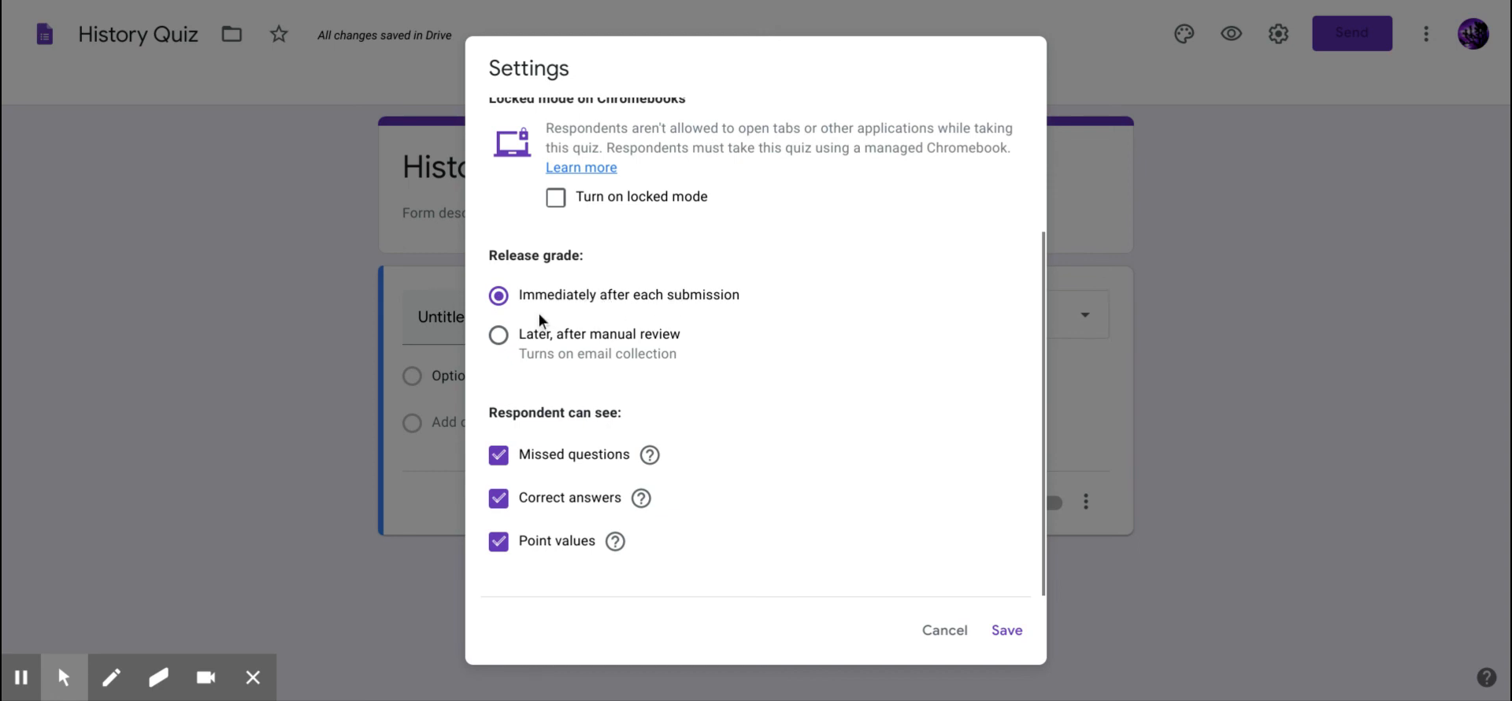
{"action": "left_click", "coordinate": [499, 337]}
{"action": "left_click", "coordinate": [508, 460]}
{"action": "left_click", "coordinate": [508, 460]}
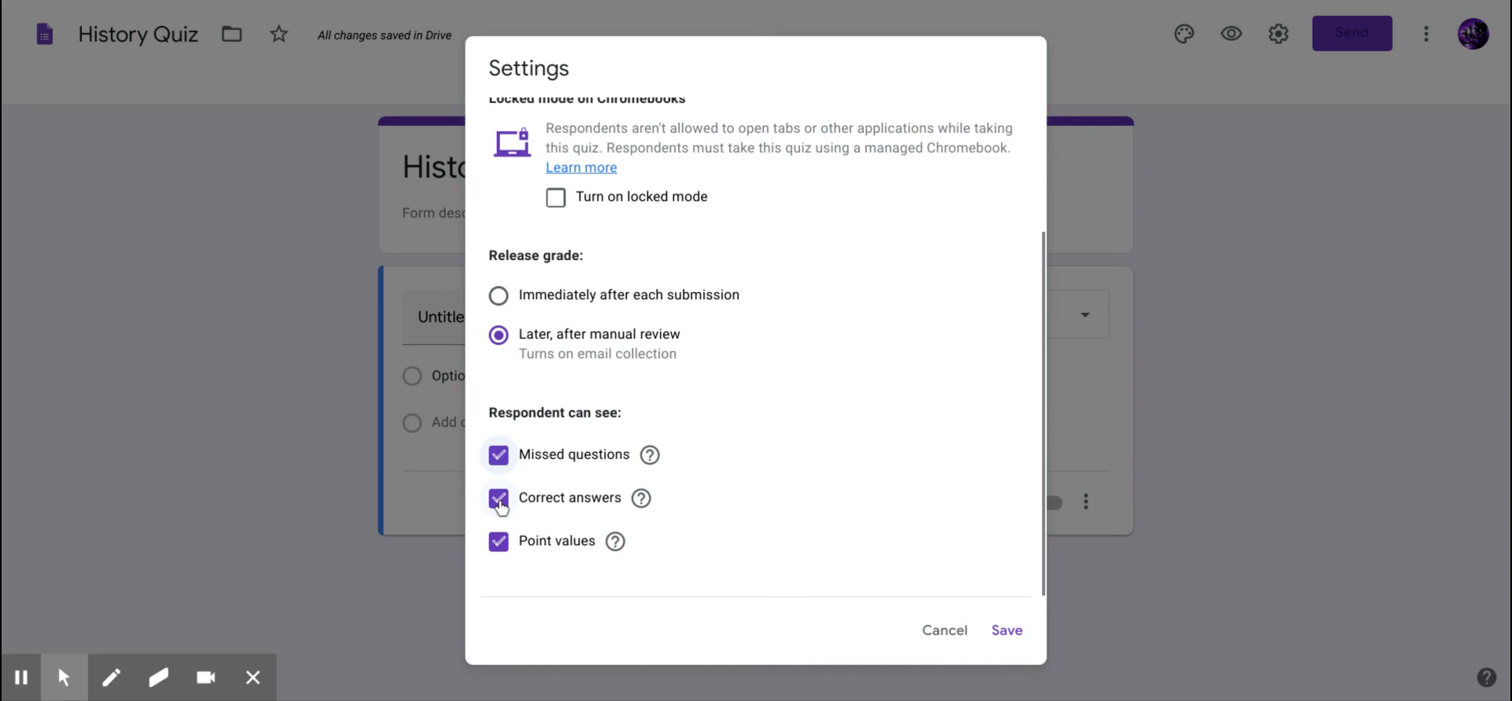
{"action": "left_click", "coordinate": [499, 502]}
{"action": "left_click", "coordinate": [499, 503]}
{"action": "left_click", "coordinate": [499, 501]}
{"action": "left_click", "coordinate": [498, 501]}
{"action": "scroll", "coordinate": [926, 593], "scroll_direction": "up", "scroll_amount": 3}
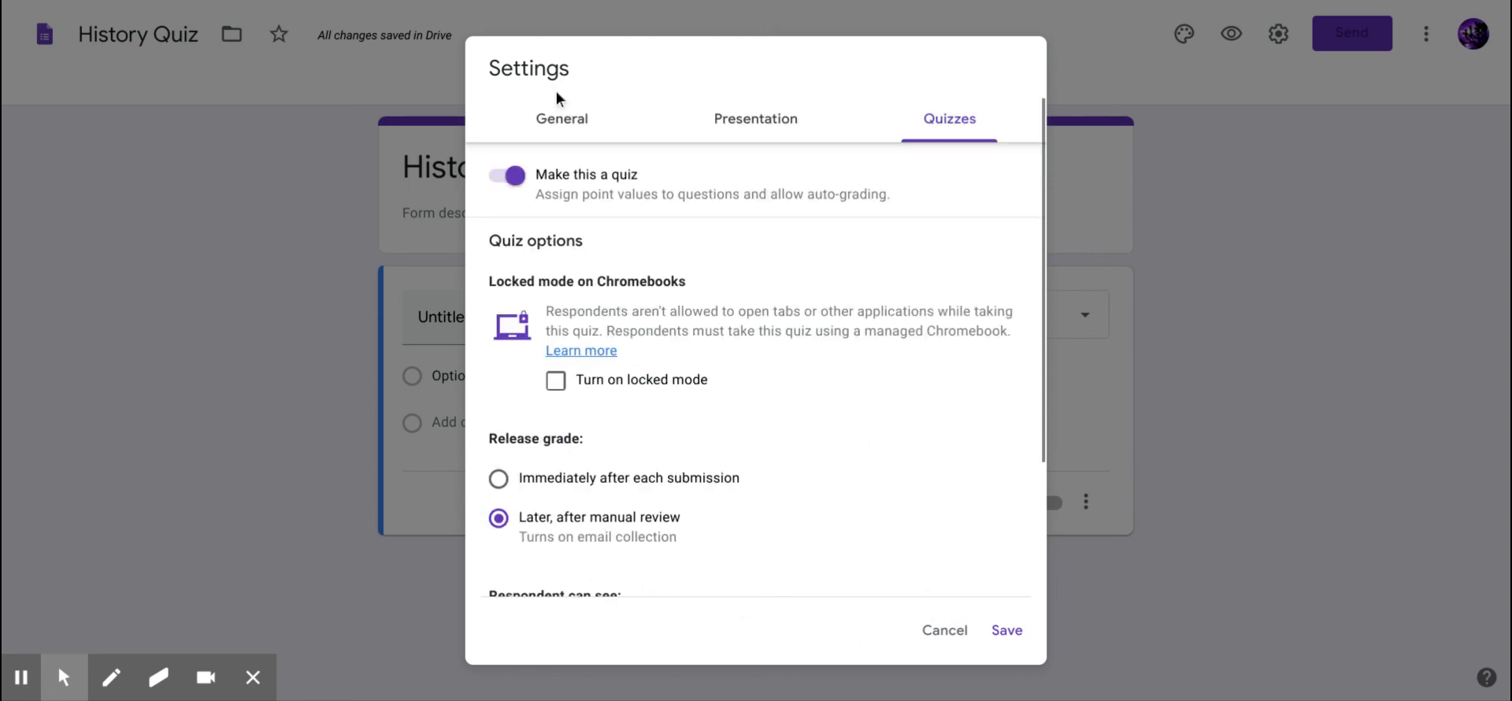
On the General settings, turn on 'Limit to 1 response'.
{"action": "left_click", "coordinate": [559, 119]}
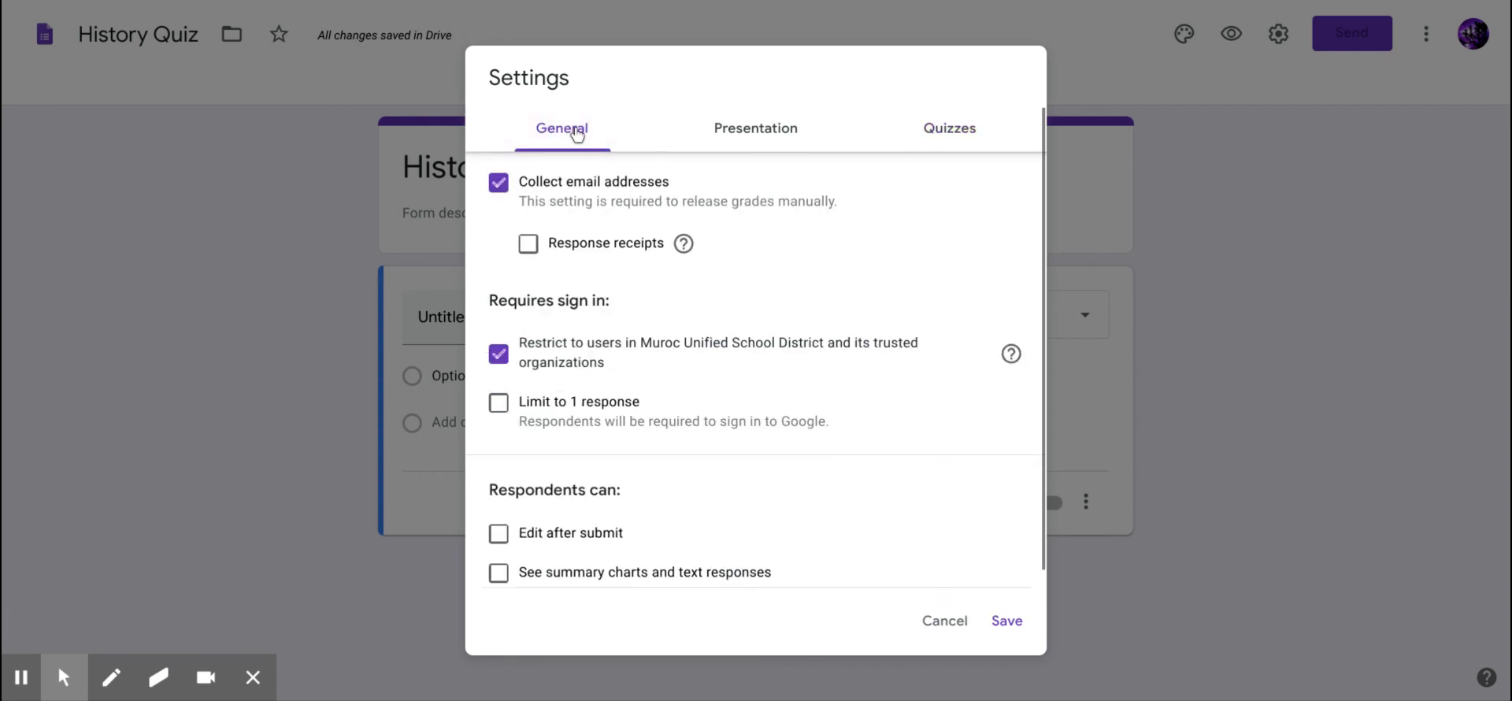
{"action": "scroll", "coordinate": [792, 297], "scroll_direction": "down", "scroll_amount": 1}
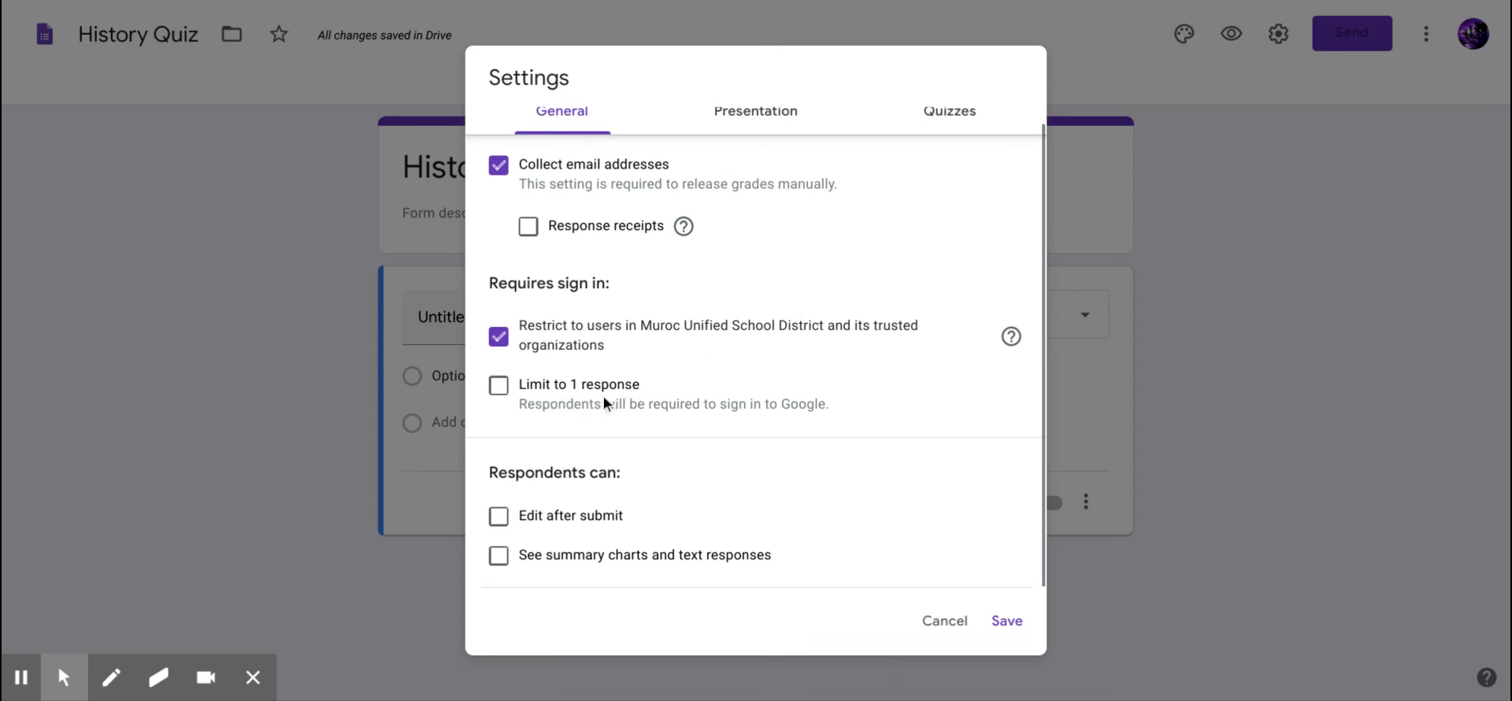
{"action": "left_click", "coordinate": [500, 389]}
{"action": "left_click", "coordinate": [500, 388]}
{"action": "left_click", "coordinate": [500, 389]}
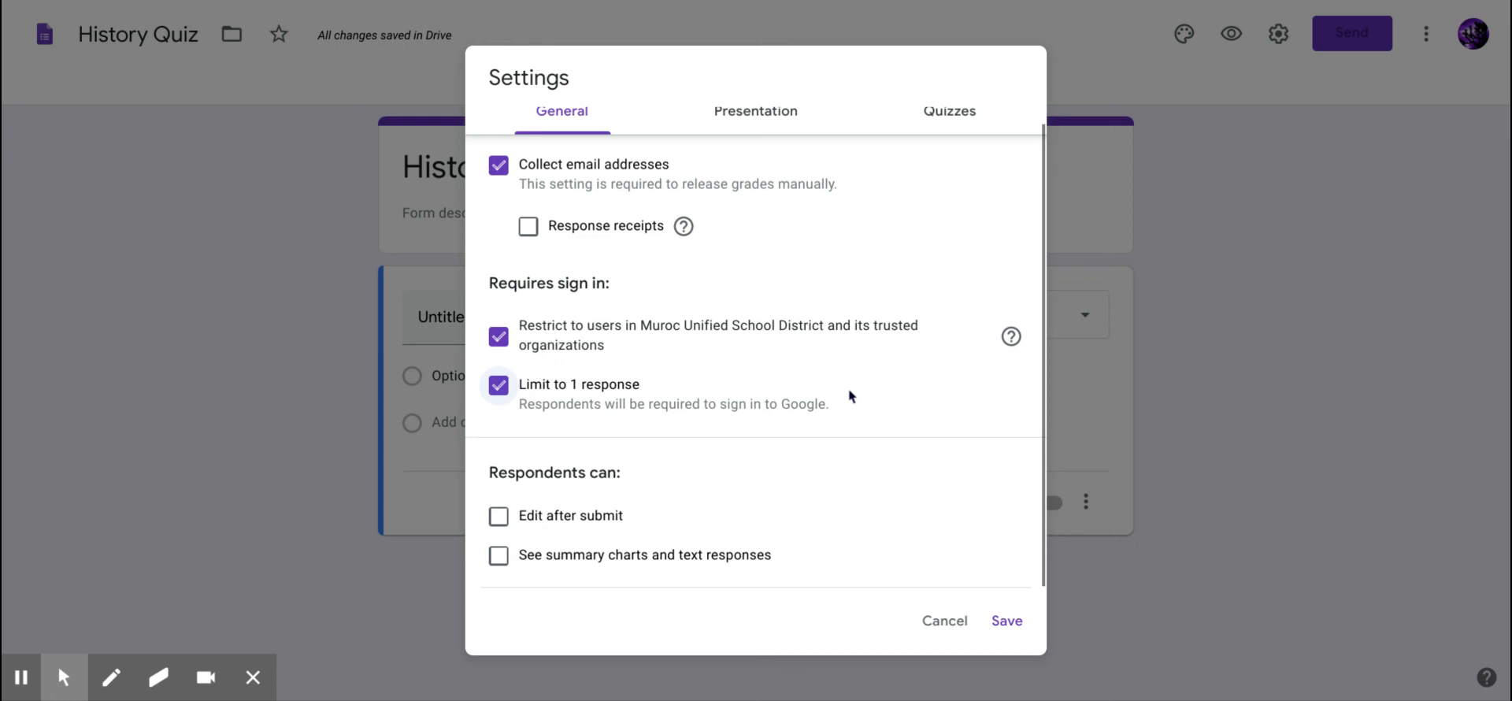
Turn on 'Edit after submit', keep summary charts hidden, and return to the quiz options.
{"action": "left_click", "coordinate": [832, 542]}
{"action": "left_click", "coordinate": [500, 557]}
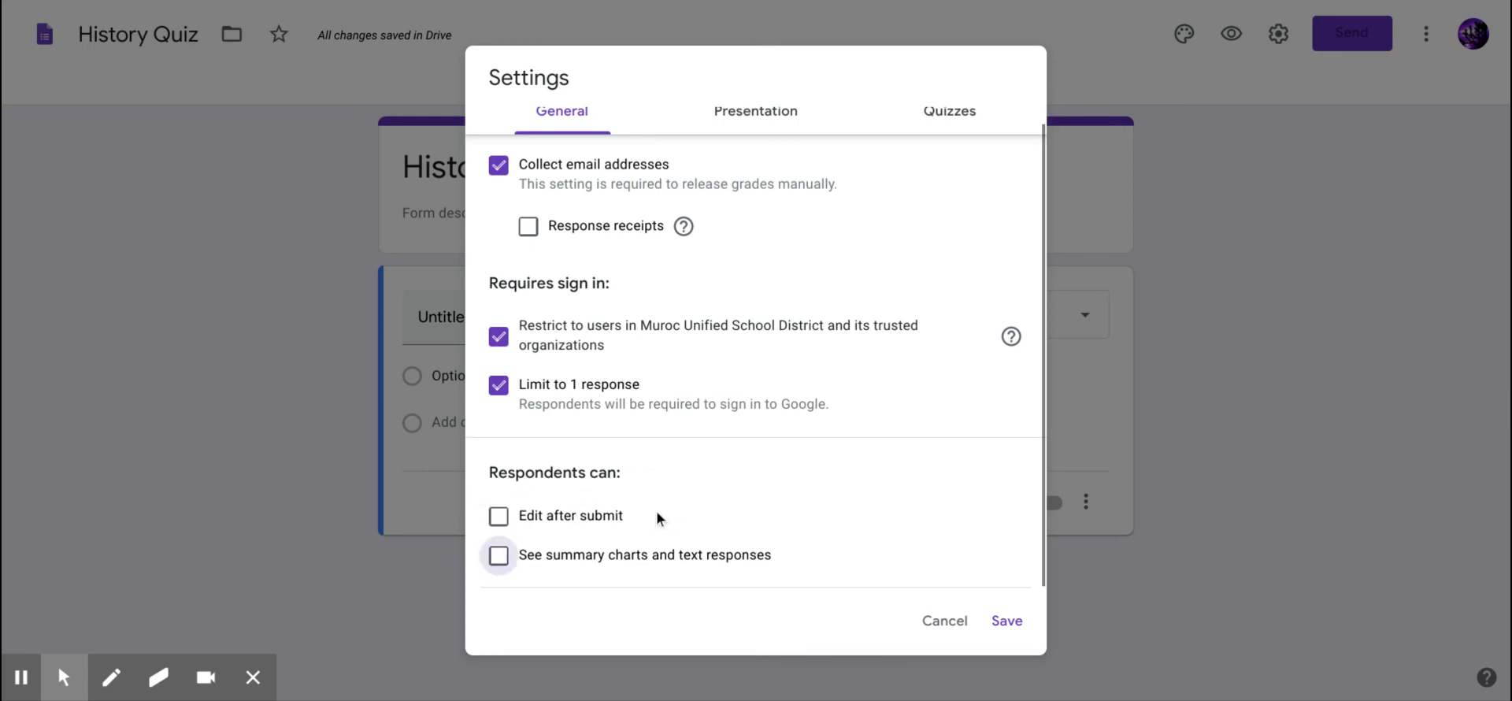
{"action": "left_click", "coordinate": [501, 518]}
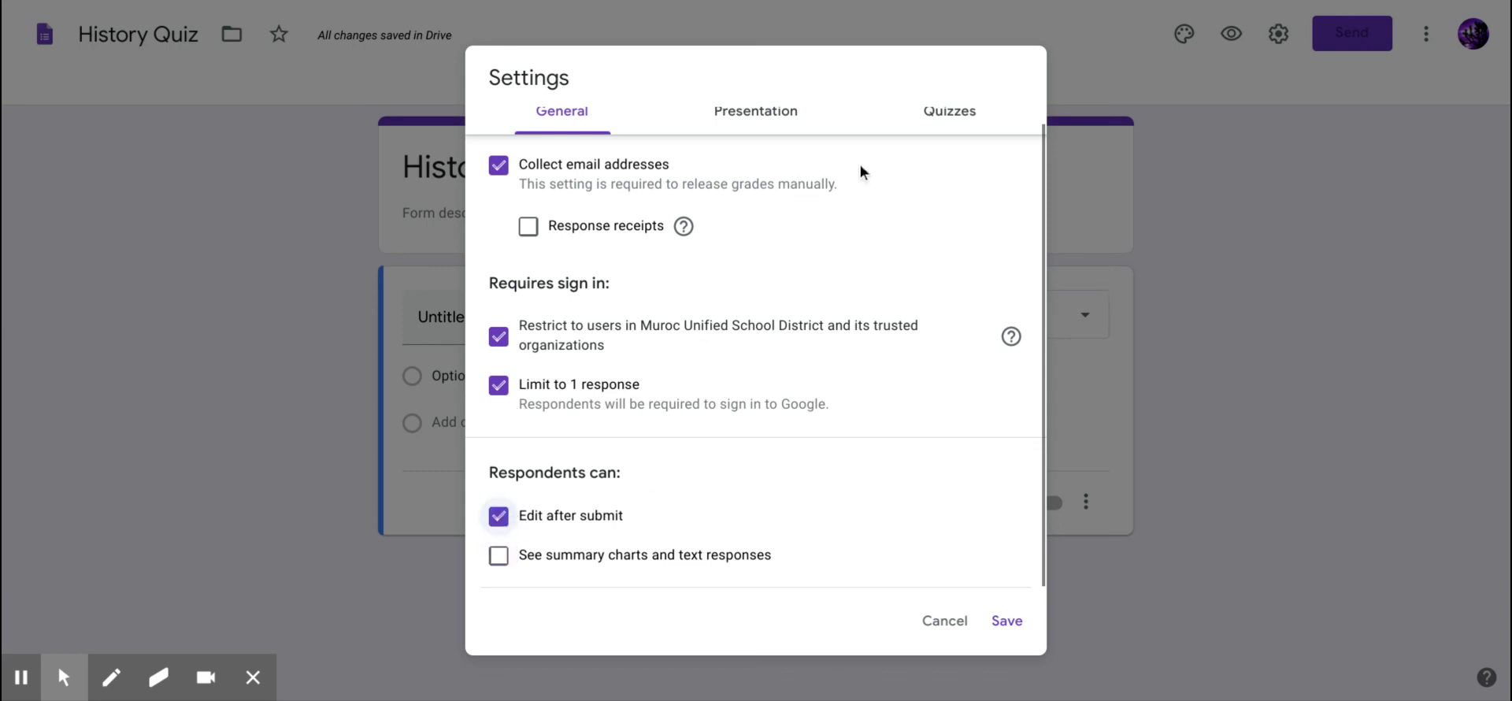
{"action": "left_click", "coordinate": [949, 117]}
{"action": "scroll", "coordinate": [810, 339], "scroll_direction": "down", "scroll_amount": 2}
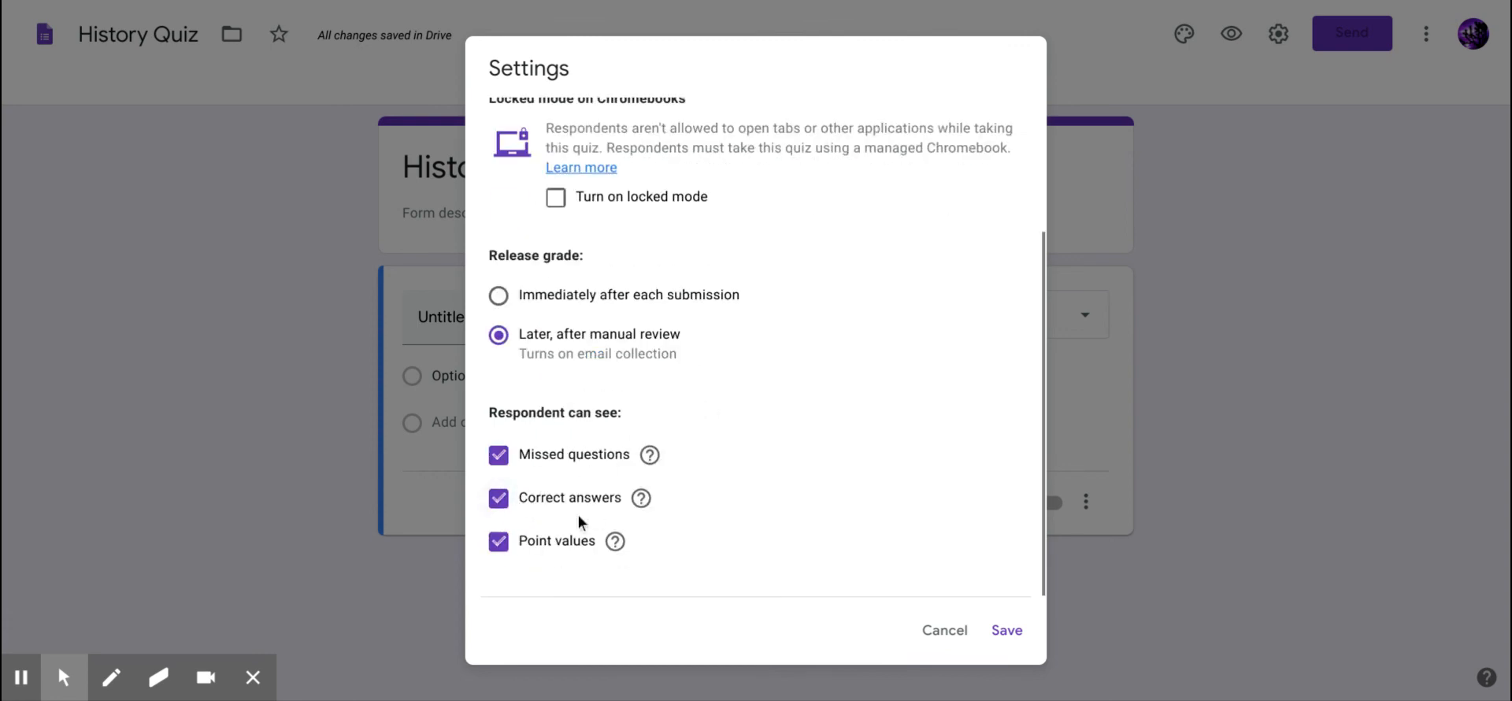
Turn 'Edit after submit' back off on the General settings and save.
{"action": "scroll", "coordinate": [773, 422], "scroll_direction": "up", "scroll_amount": 2}
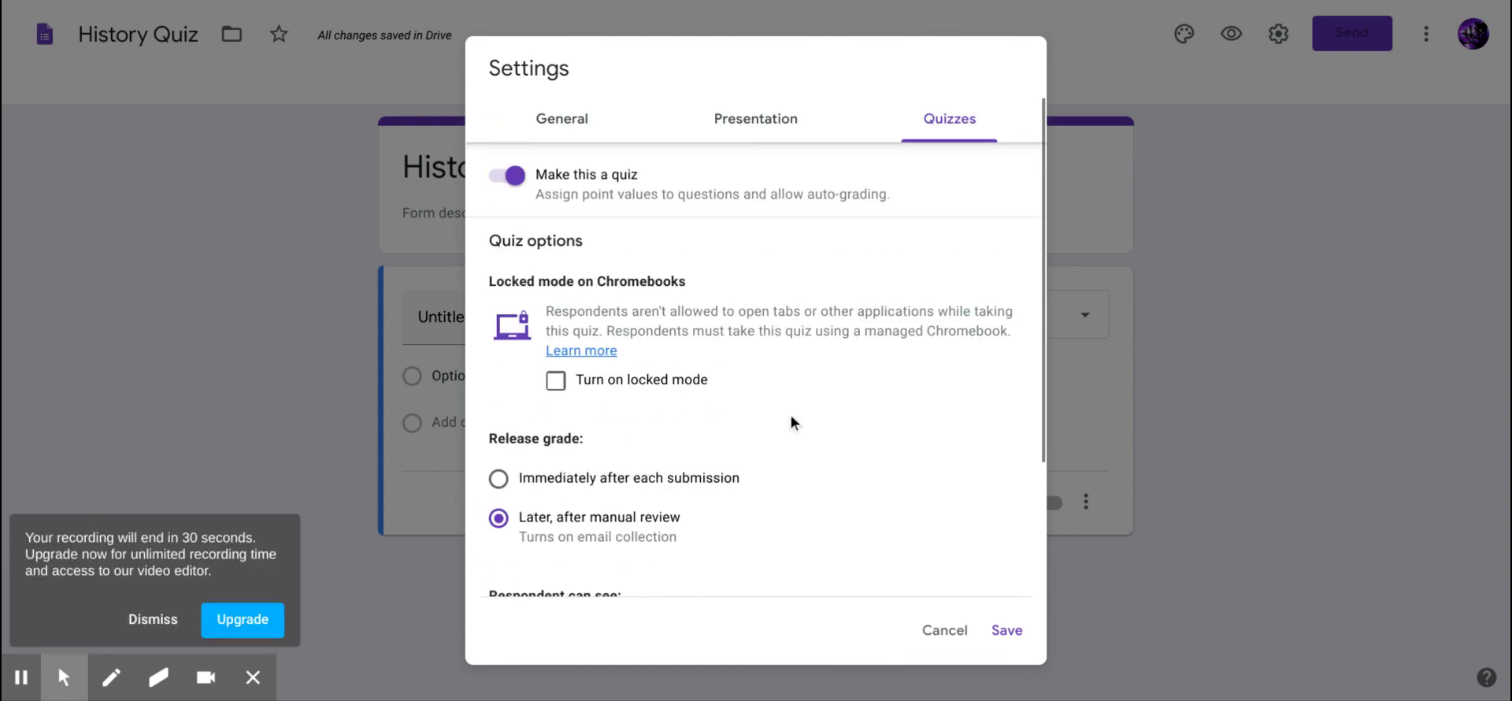
{"action": "left_click", "coordinate": [564, 126]}
{"action": "left_click", "coordinate": [153, 619]}
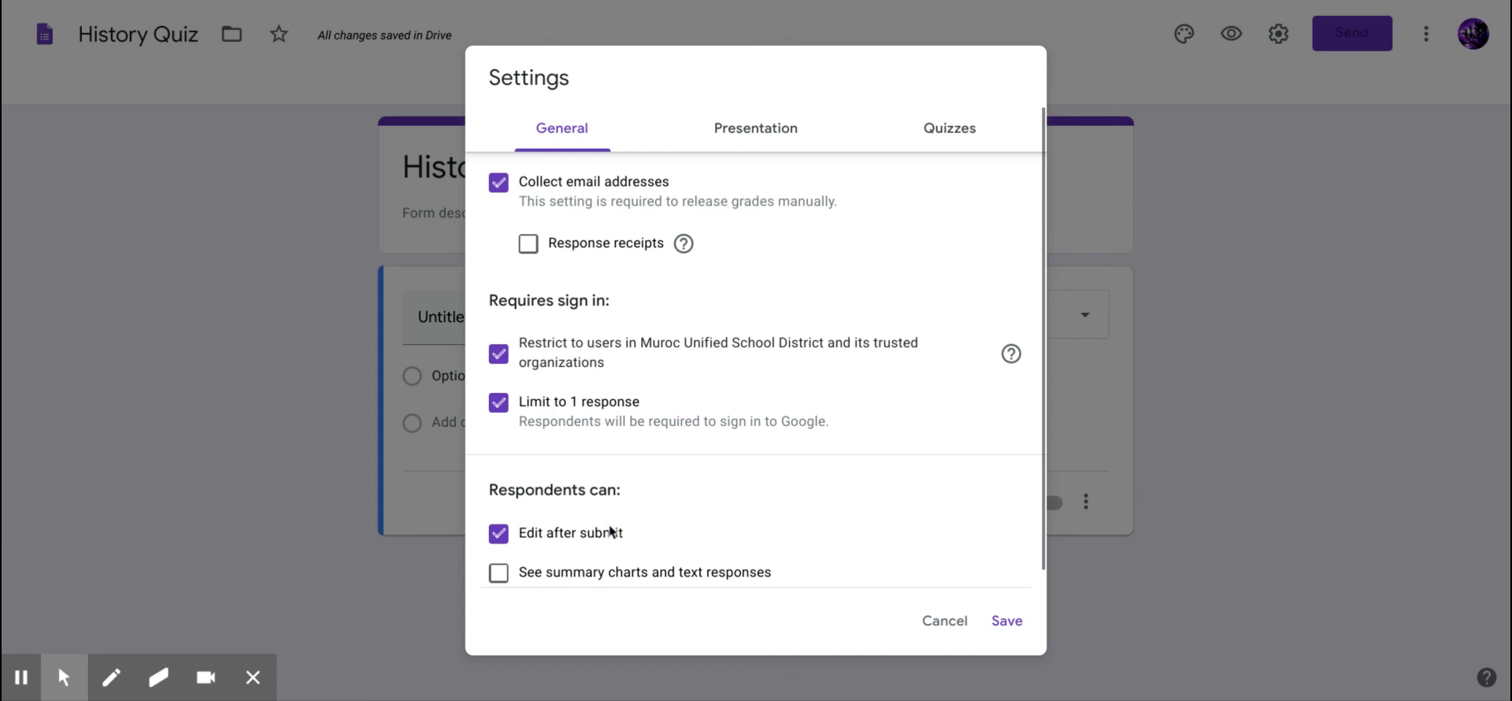
{"action": "left_click", "coordinate": [501, 535]}
{"action": "left_click", "coordinate": [1010, 628]}
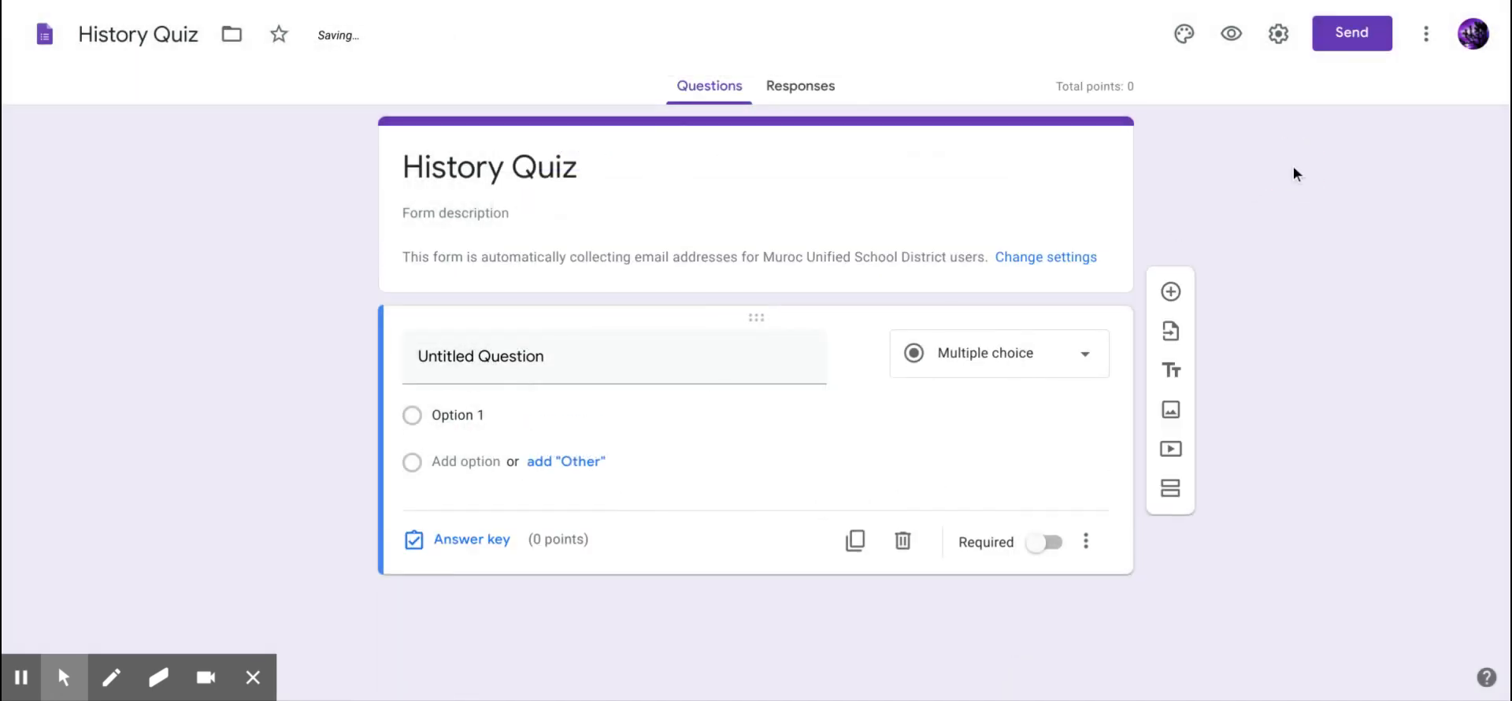